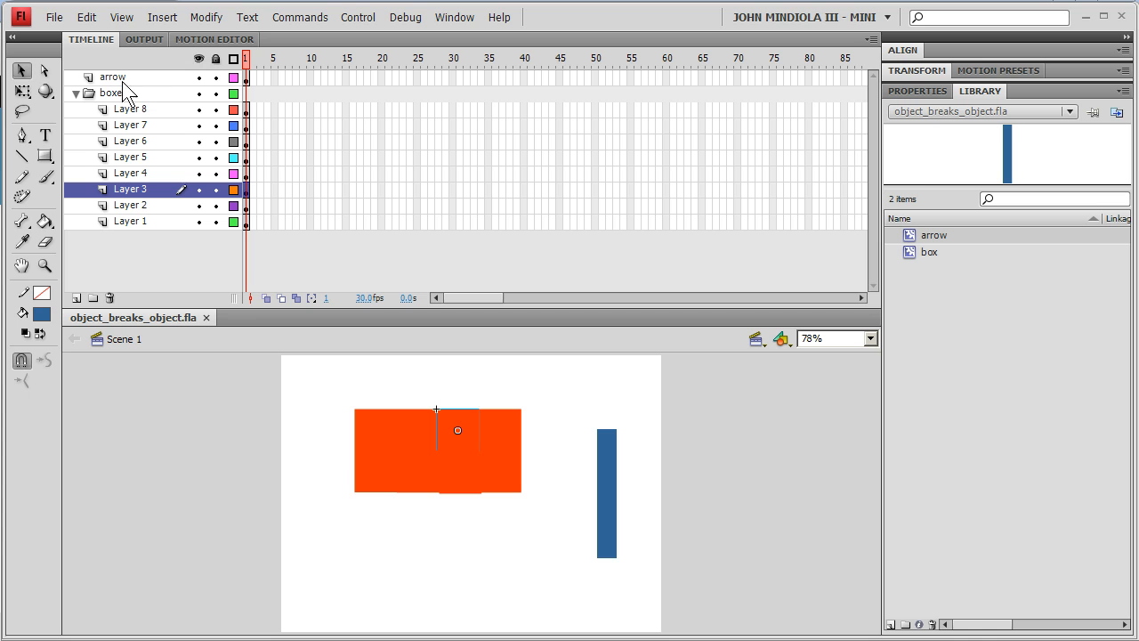
- Select the arrow on its layer and create a motion tween for it, returning to frame 1
left_click(124, 79)
left_click(609, 458)
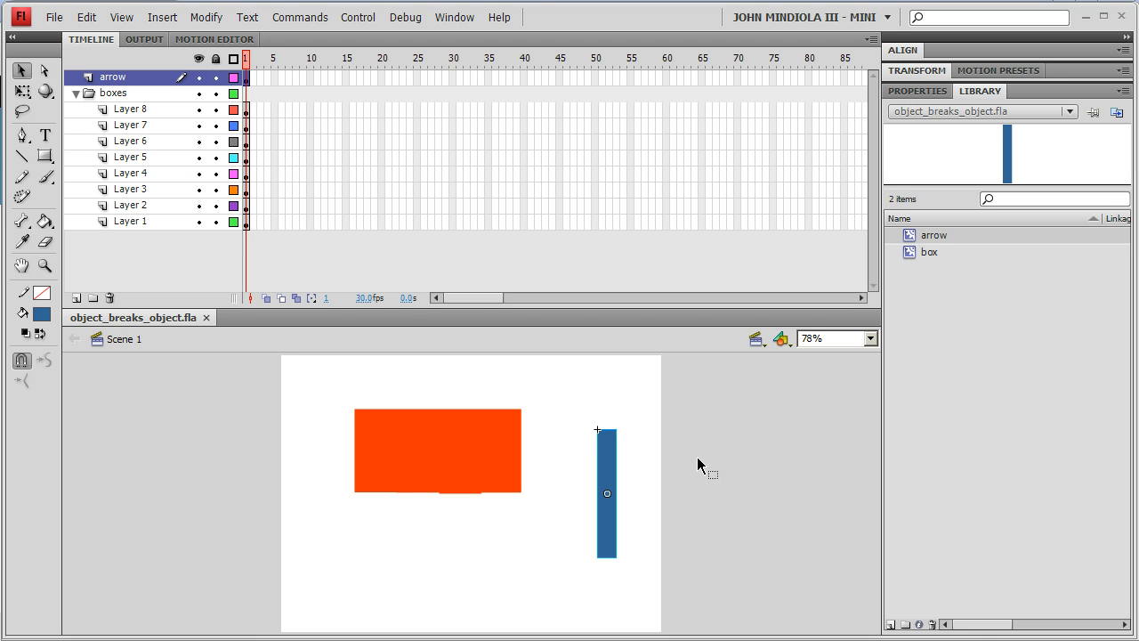
key("ctrl+minus")
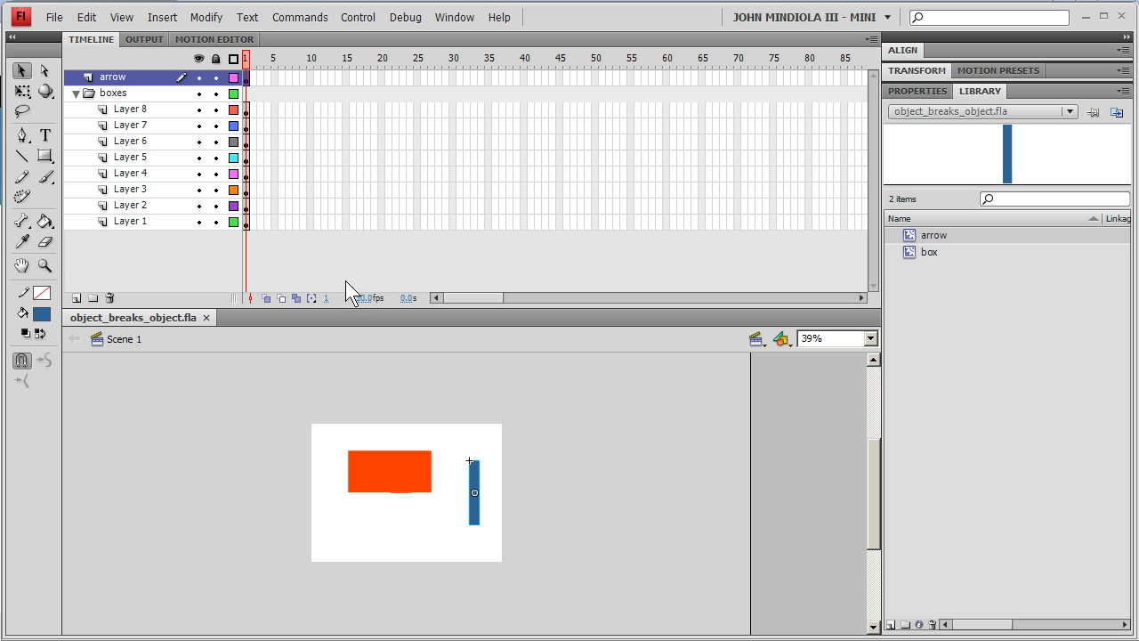
right_click(245, 81)
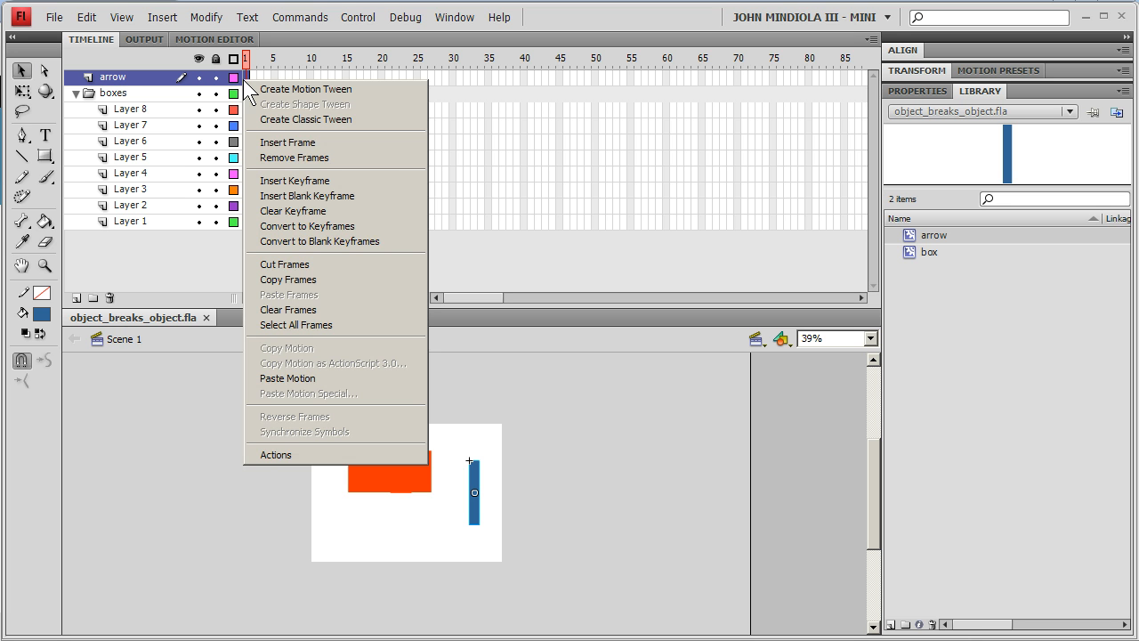
left_click(291, 92)
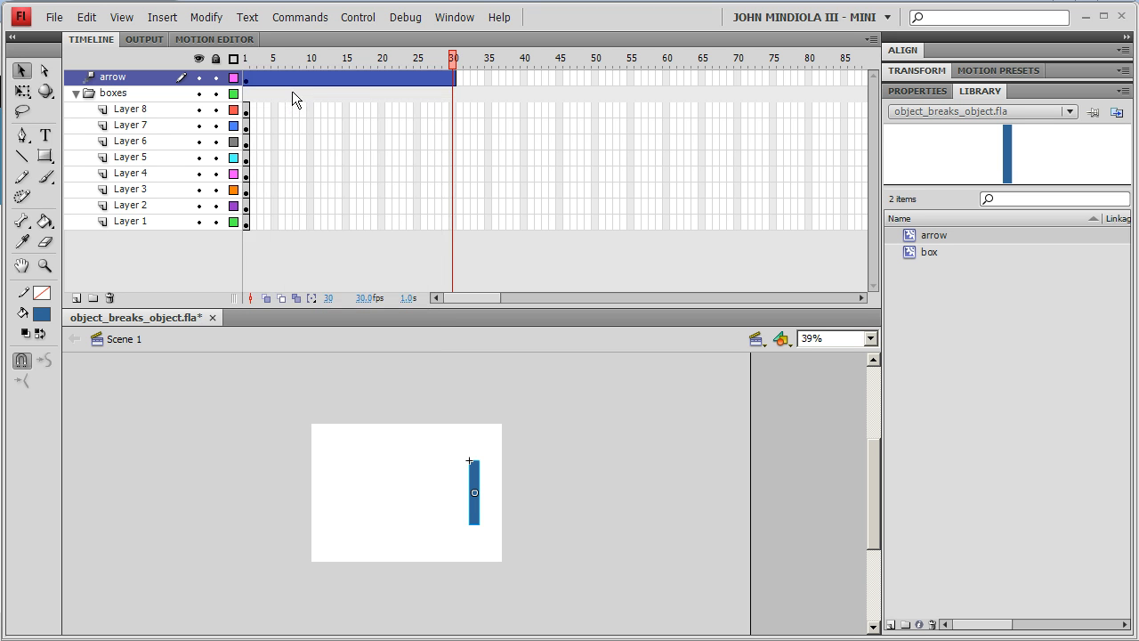
left_click_drag(452, 61, 244, 61)
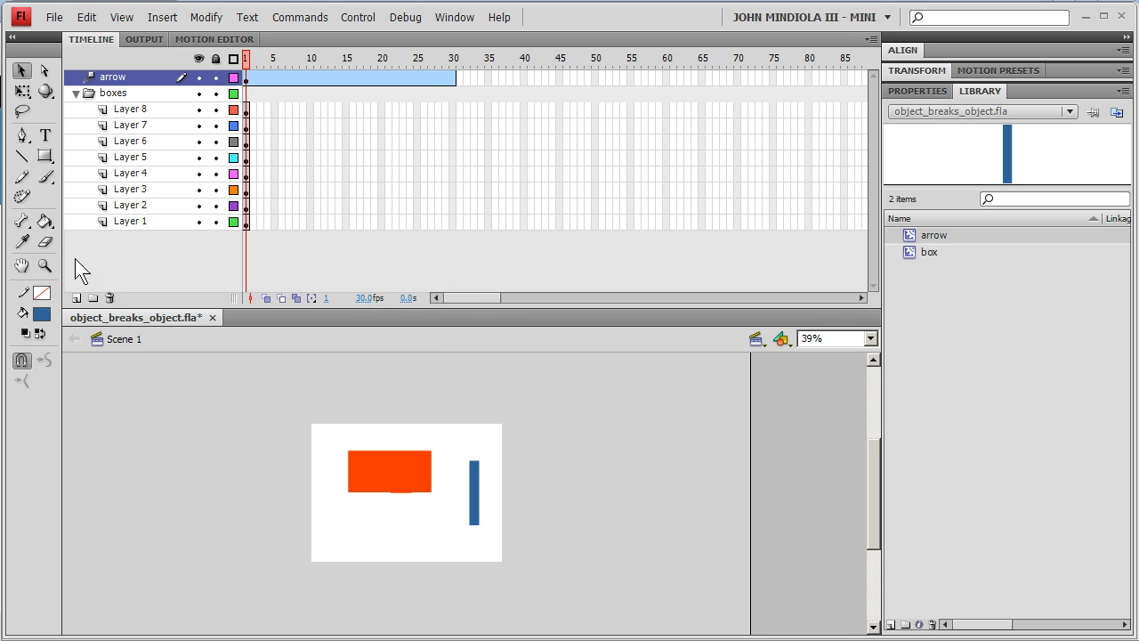
- Tilt the arrow in 3D with the 3D Rotation tool
left_click(475, 500)
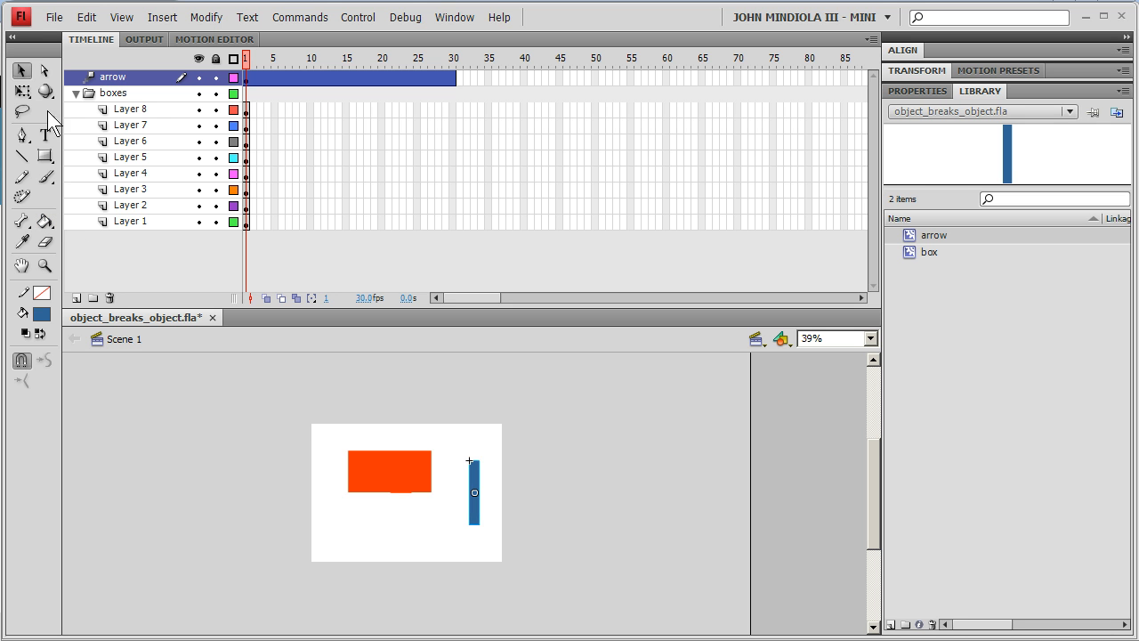
left_click_drag(47, 92, 148, 94)
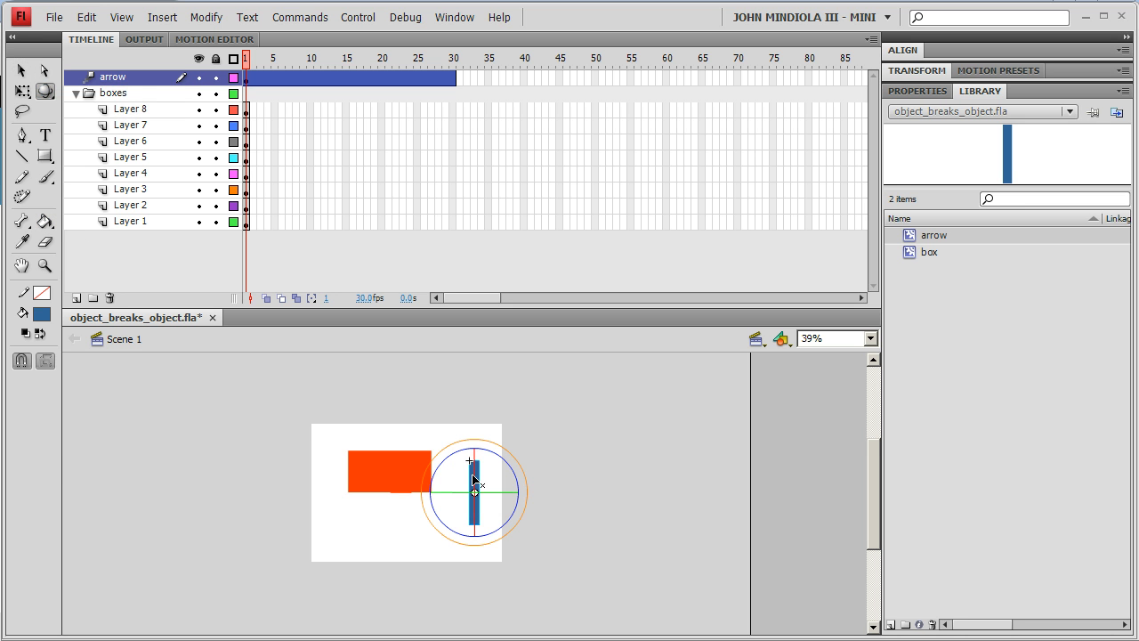
left_click_drag(477, 455, 503, 500)
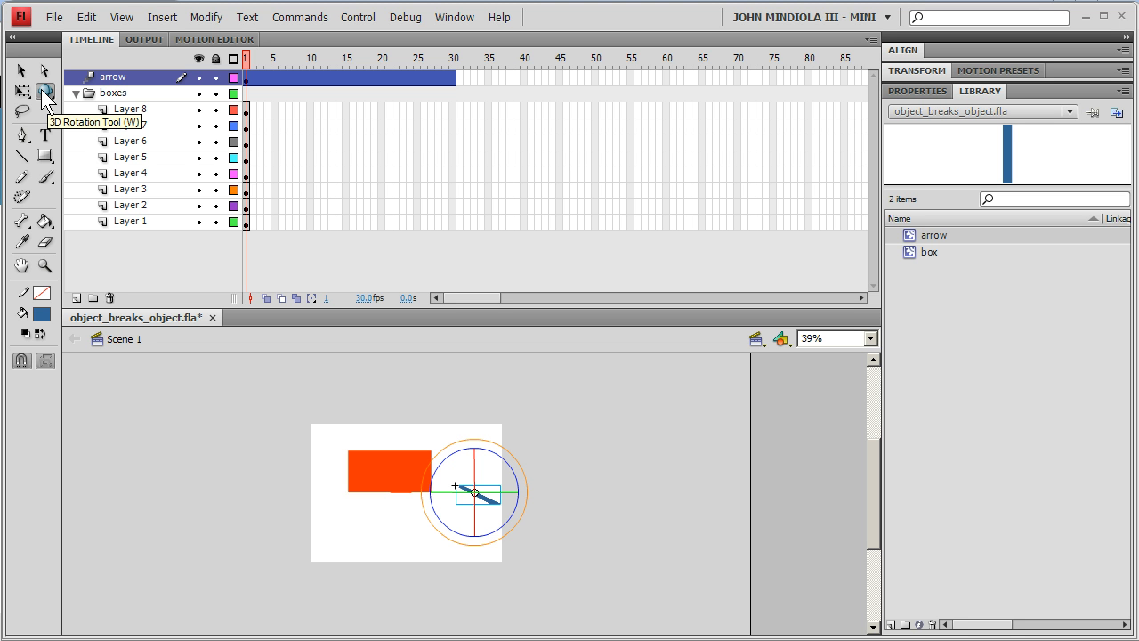
- Move the arrow with the 3D Translation tool to a starting position below and right of the stage
left_click(43, 92)
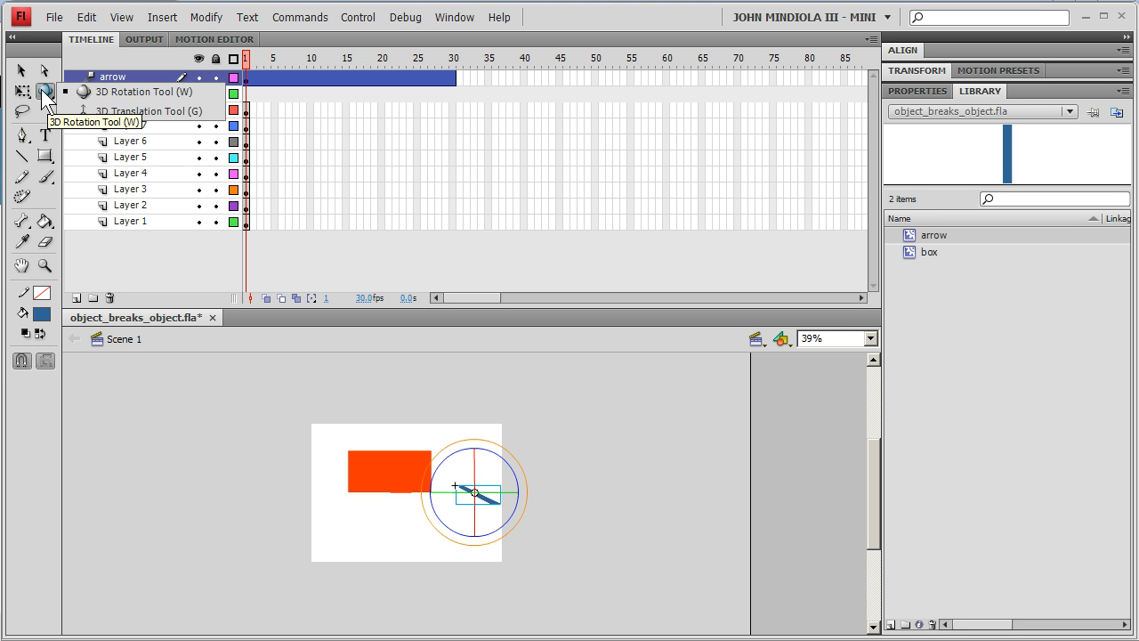
left_click(108, 112)
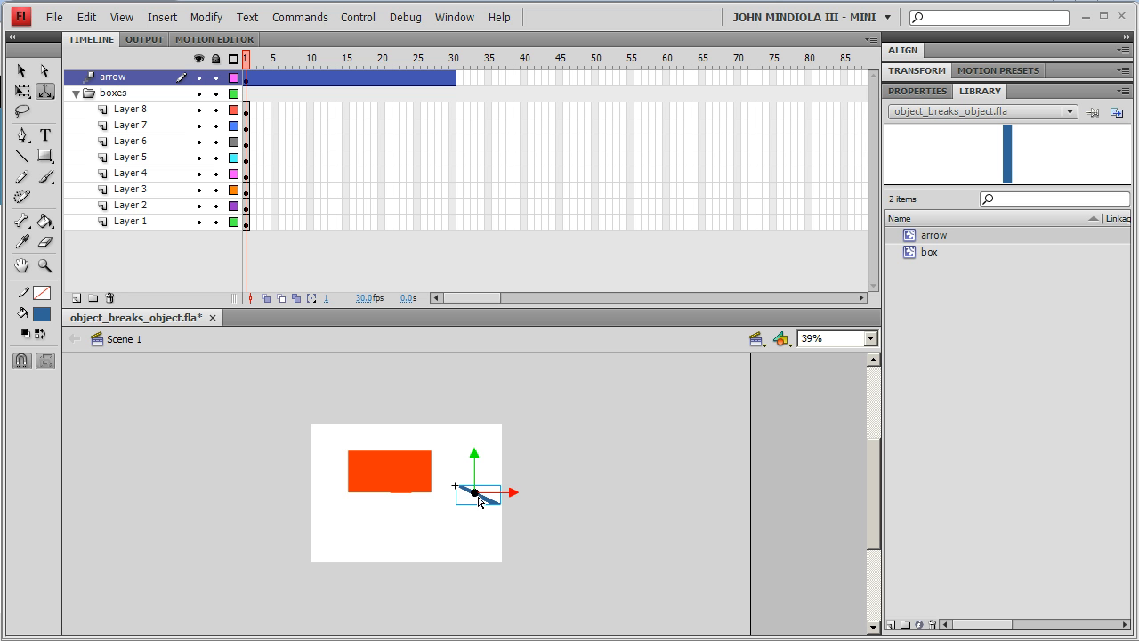
left_click_drag(475, 490, 475, 490)
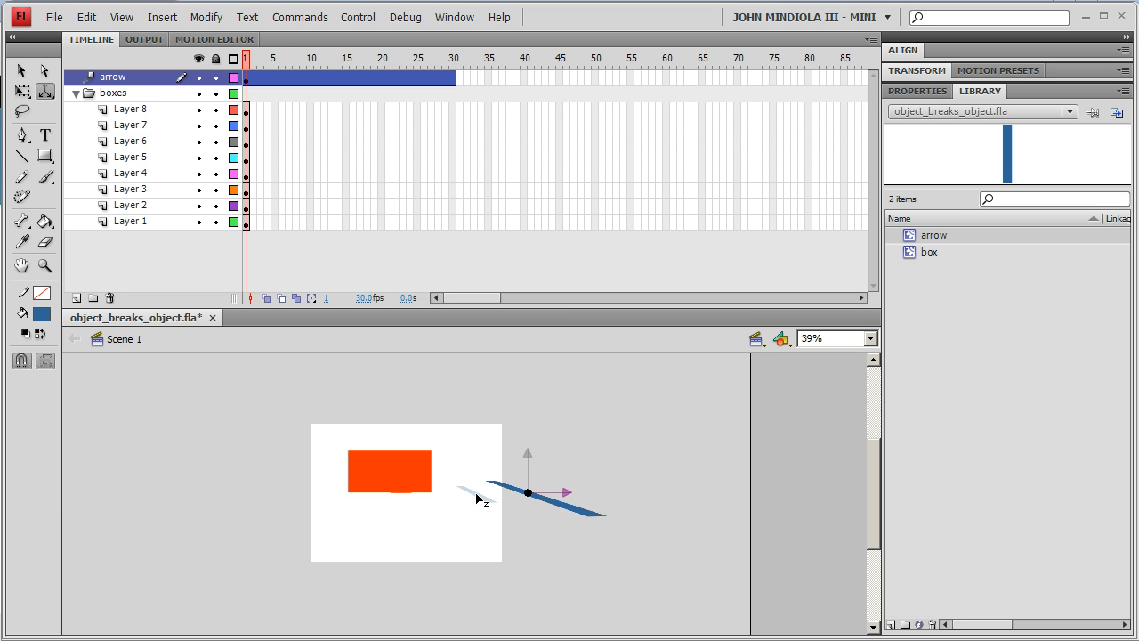
left_click_drag(531, 458, 530, 459)
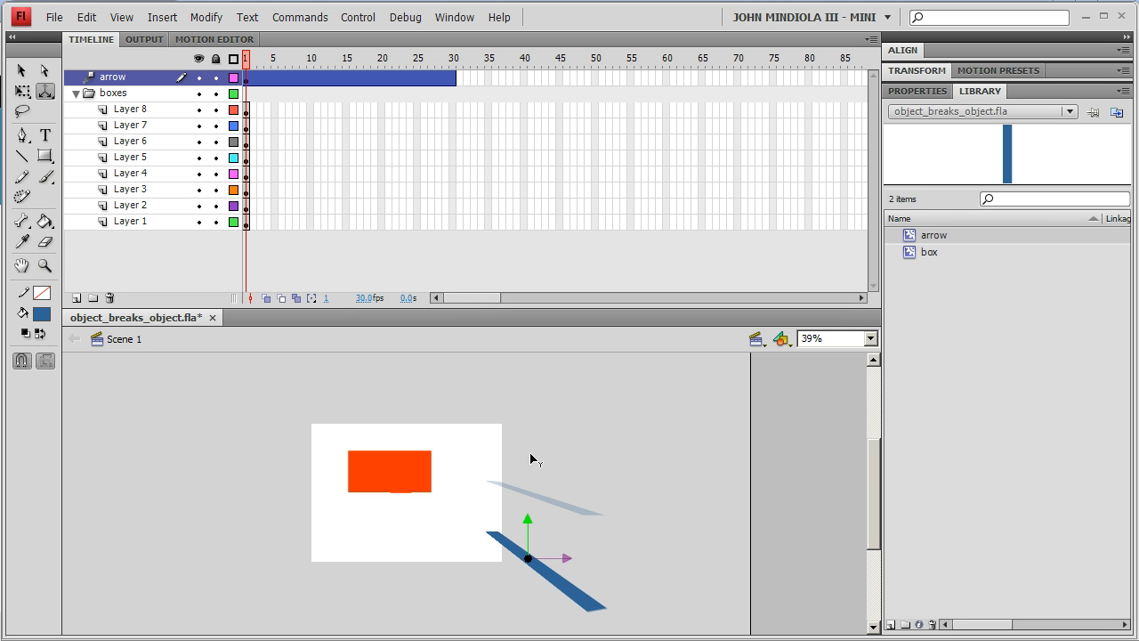
left_click_drag(549, 558, 550, 563)
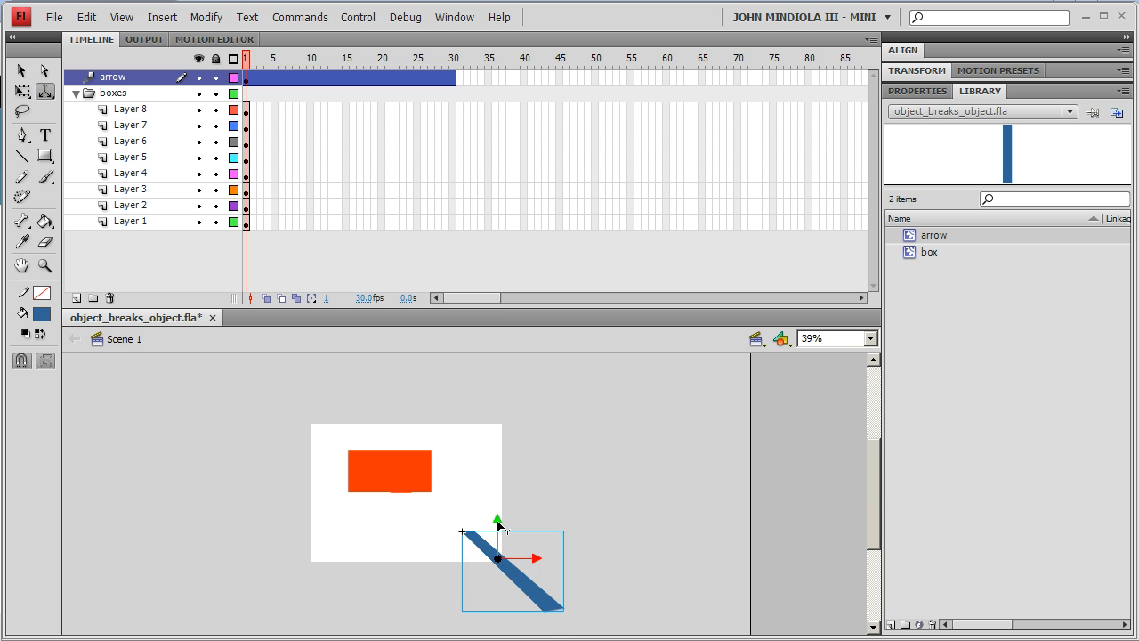
left_click_drag(499, 521, 595, 535)
left_click_drag(870, 474, 863, 496)
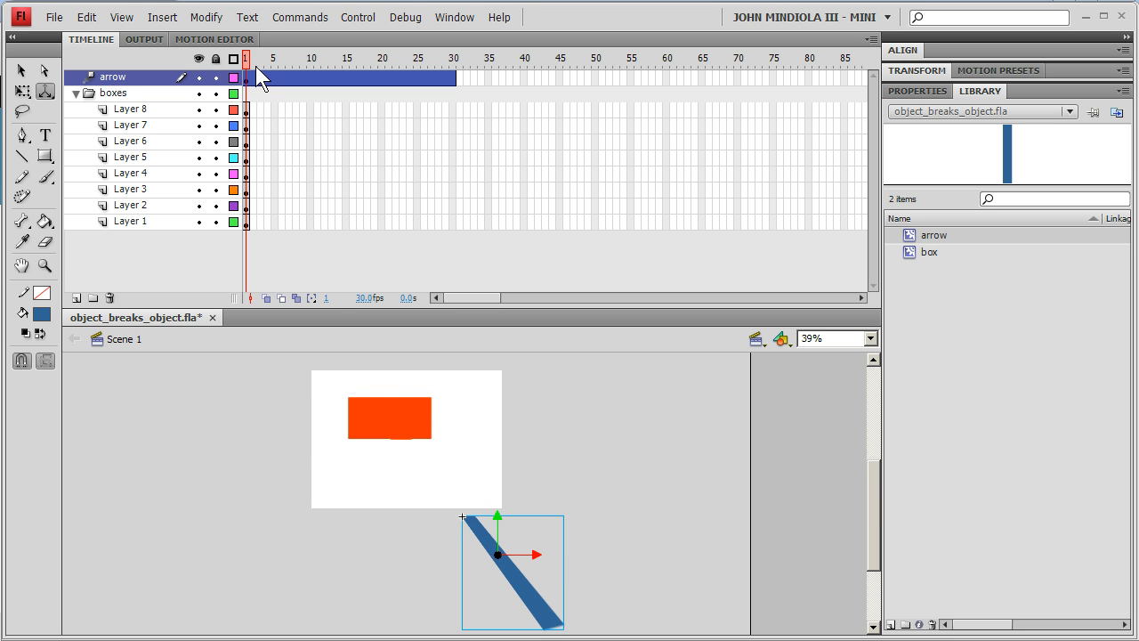
- Extend the arrow's motion tween to frame 60
key("Return")
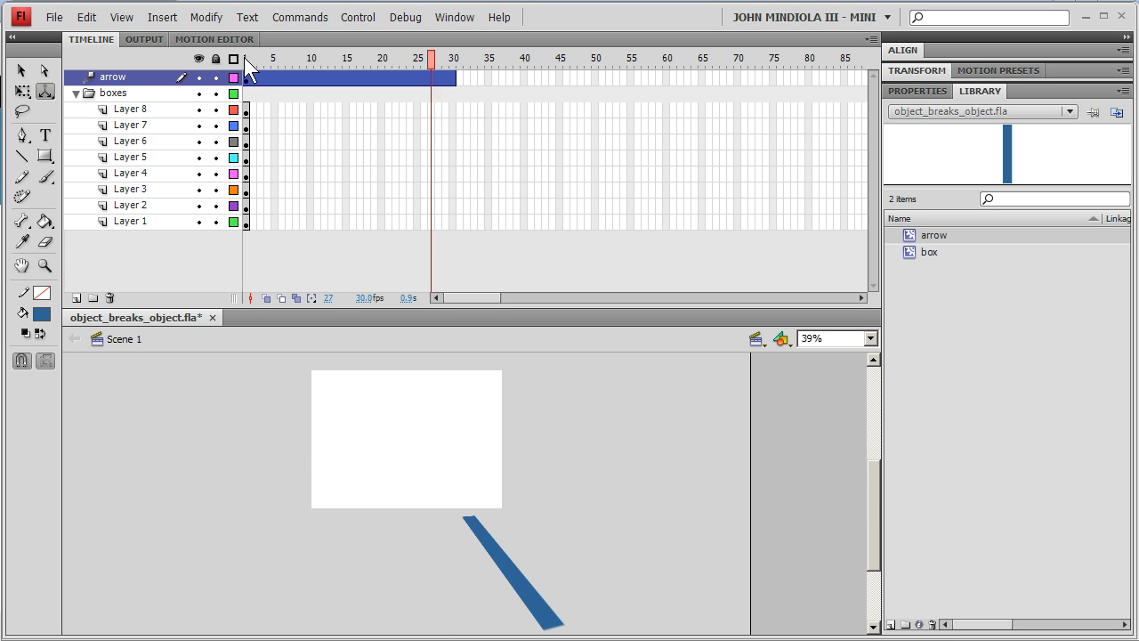
left_click(468, 78)
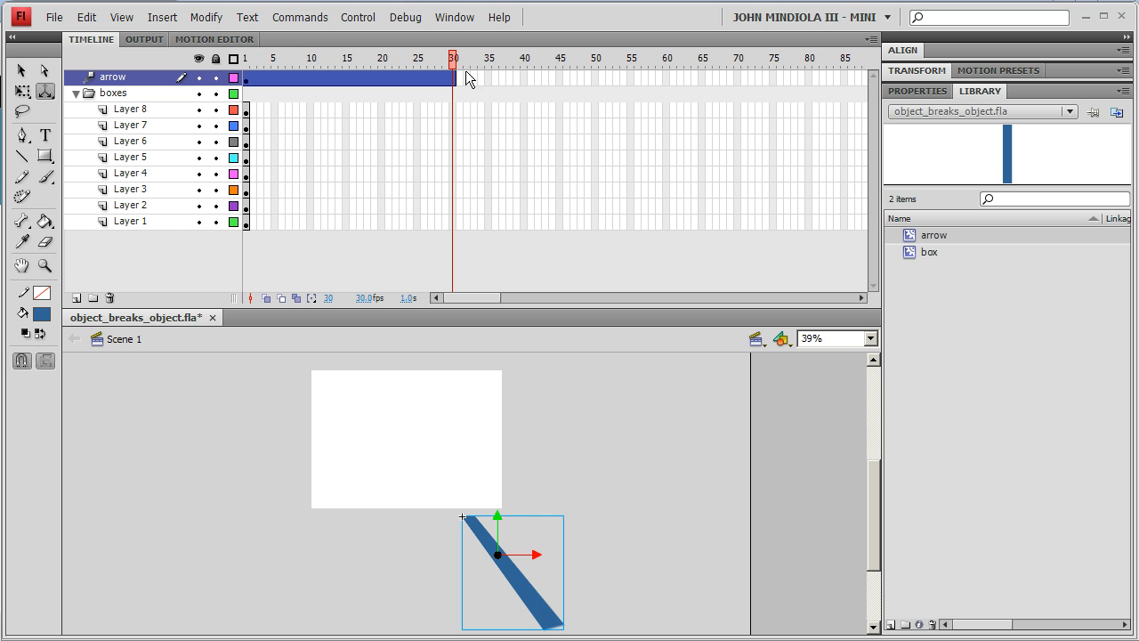
right_click(665, 78)
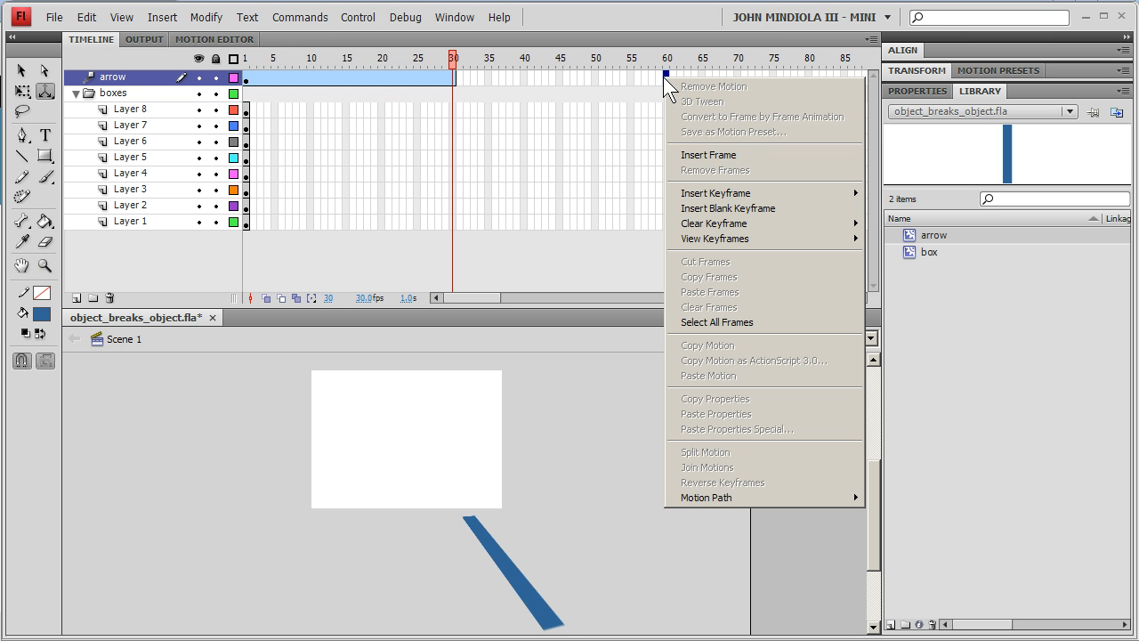
left_click(693, 156)
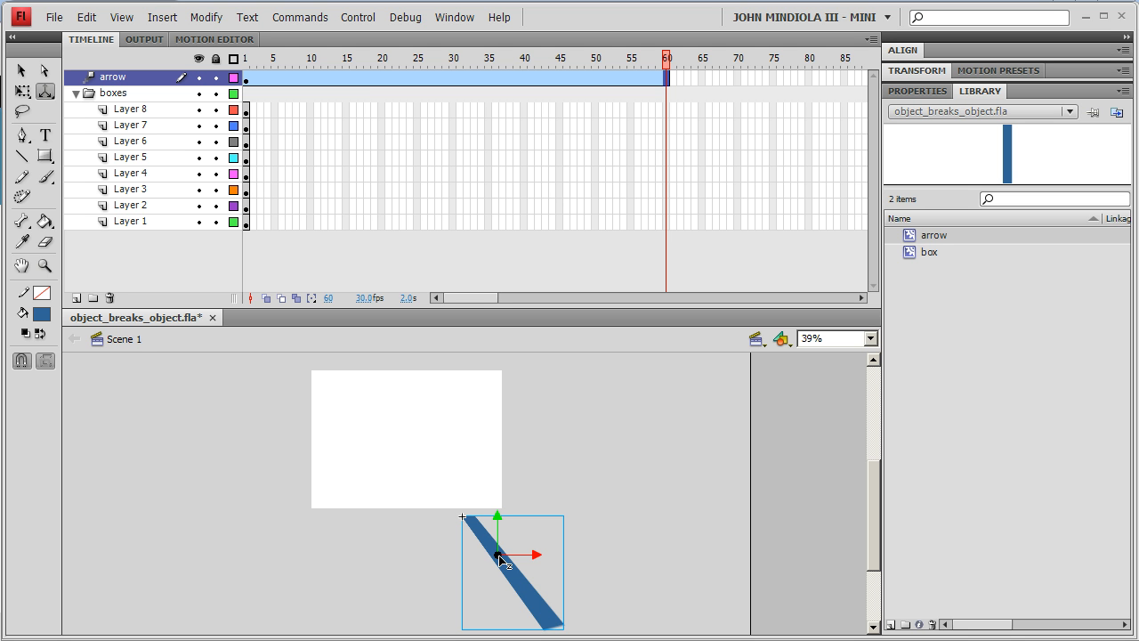
- At frame 60, translate the arrow in 3D onto the middle of the orange boxes
left_click_drag(498, 557, 499, 561)
left_click_drag(435, 434, 432, 436)
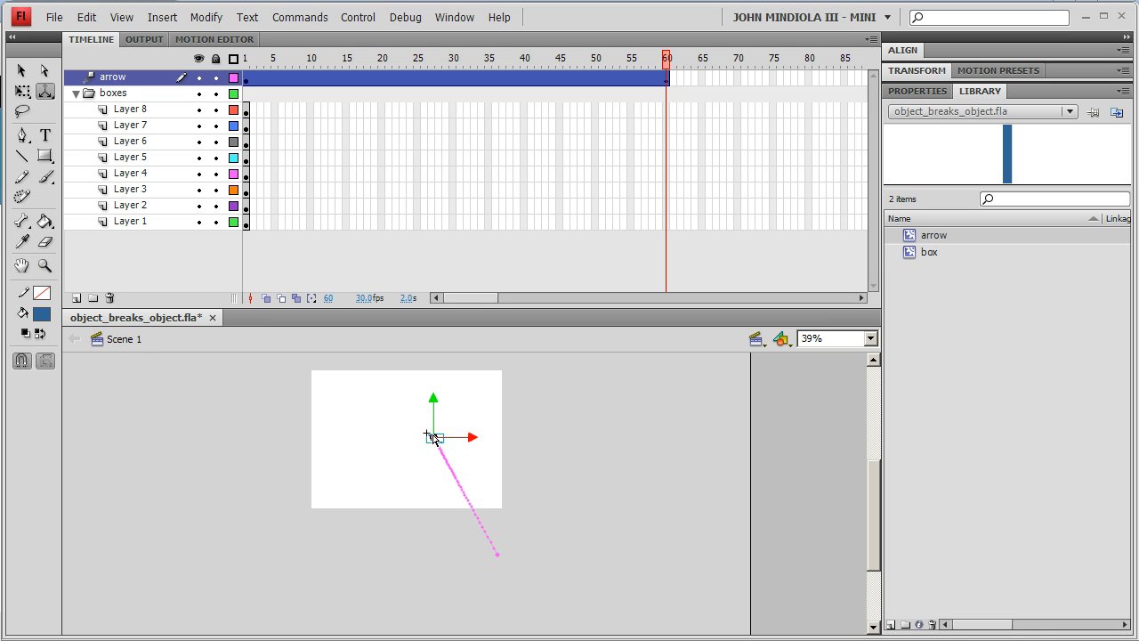
left_click_drag(435, 440, 439, 409)
mouse_move(408, 366)
left_mouse_down()
mouse_move(410, 400)
mouse_move(394, 376)
left_mouse_up()
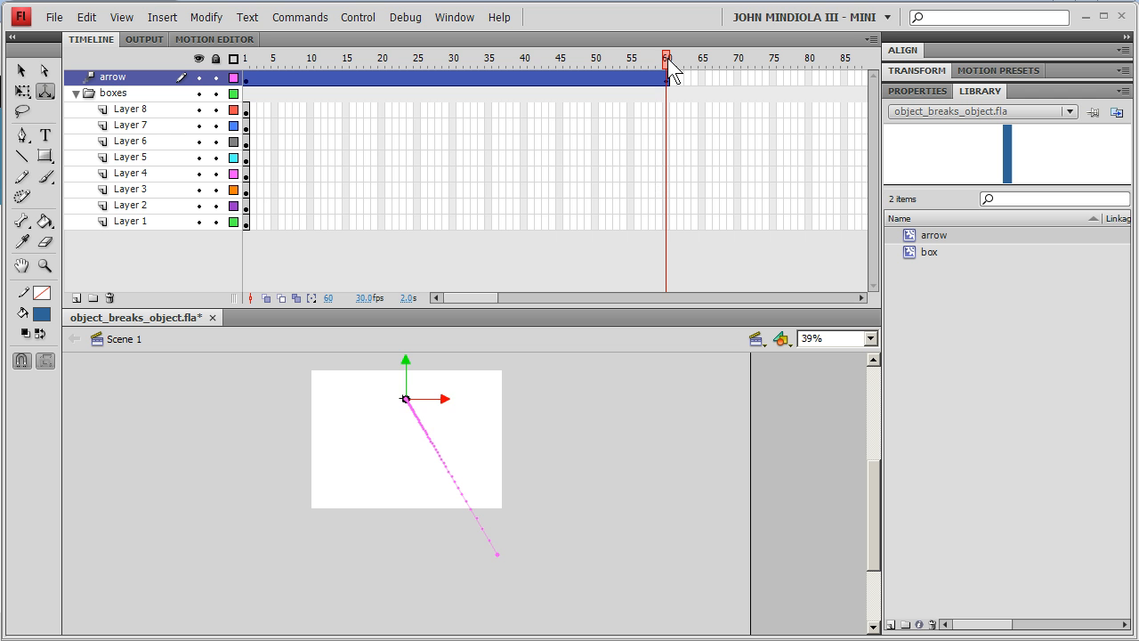
- Play and step through the arrow's flight frame by frame to check the animation
key("comma")
key("comma")
key("comma")
key("comma")
key("comma")
key("comma")
key("comma")
key("comma")
key("comma")
key("comma")
key("comma")
key("comma")
key("comma")
key("comma")
key("comma")
key("comma")
key("comma")
key("comma")
key("comma")
key("comma")
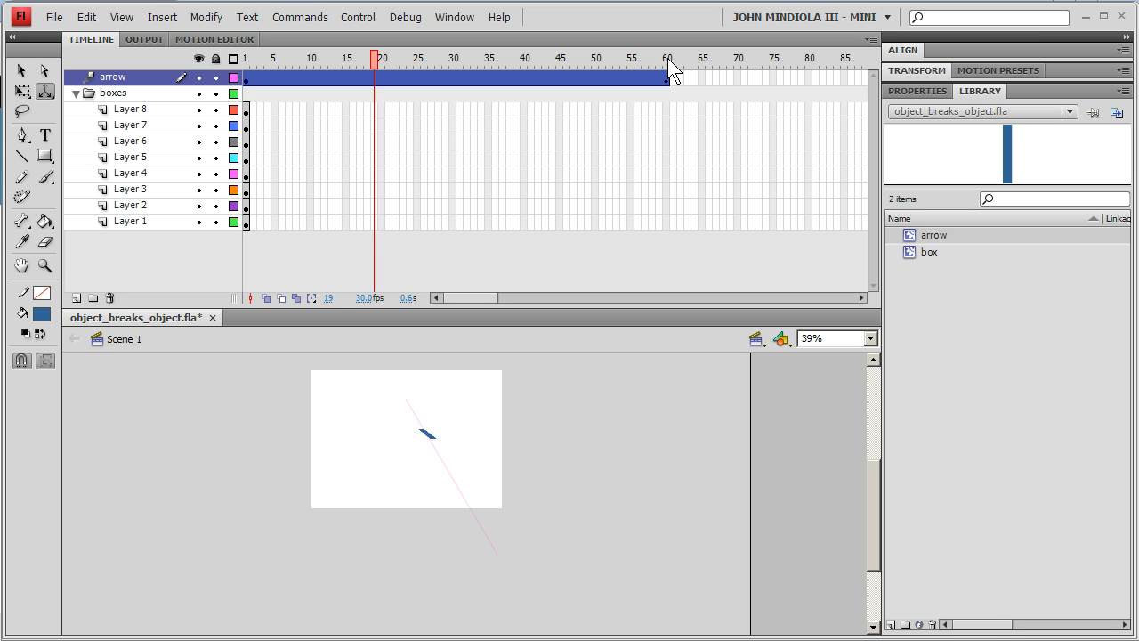
key("comma")
key("comma")
key("comma")
key("comma")
key("comma")
key("comma")
key("comma")
key("comma")
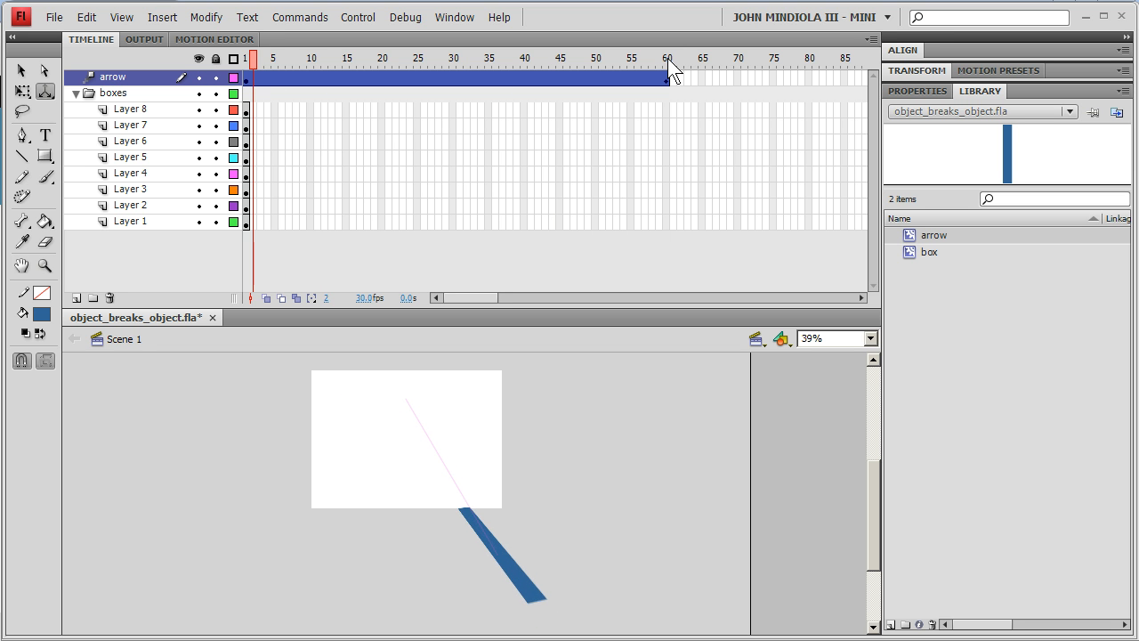
key("period")
key("period")
key("period")
key("period")
key("period")
key("period")
key("period")
key("period")
key("period")
key("period")
key("period")
key("period")
key("period")
key("period")
key("period")
key("period")
key("period")
key("period")
key("period")
key("period")
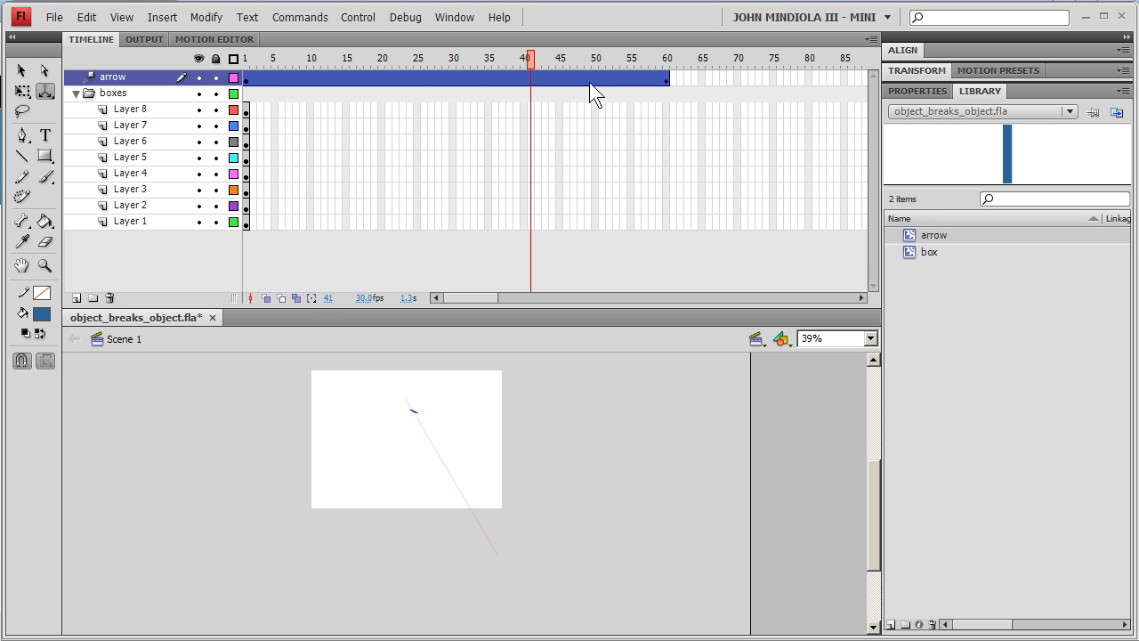
left_click_drag(622, 91, 227, 45)
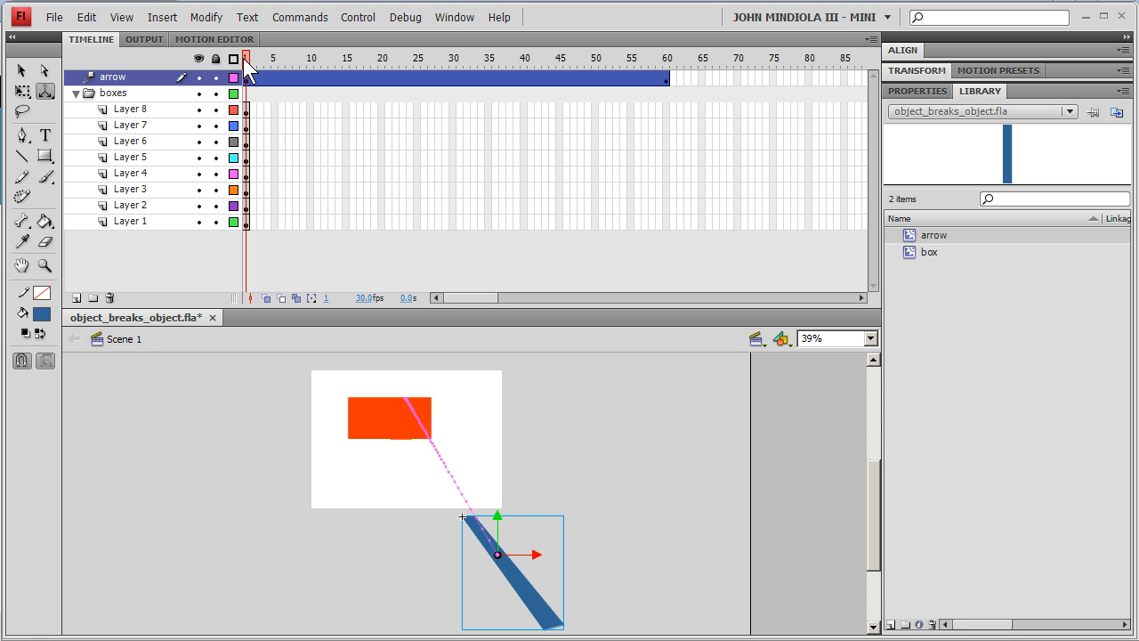
key("Return")
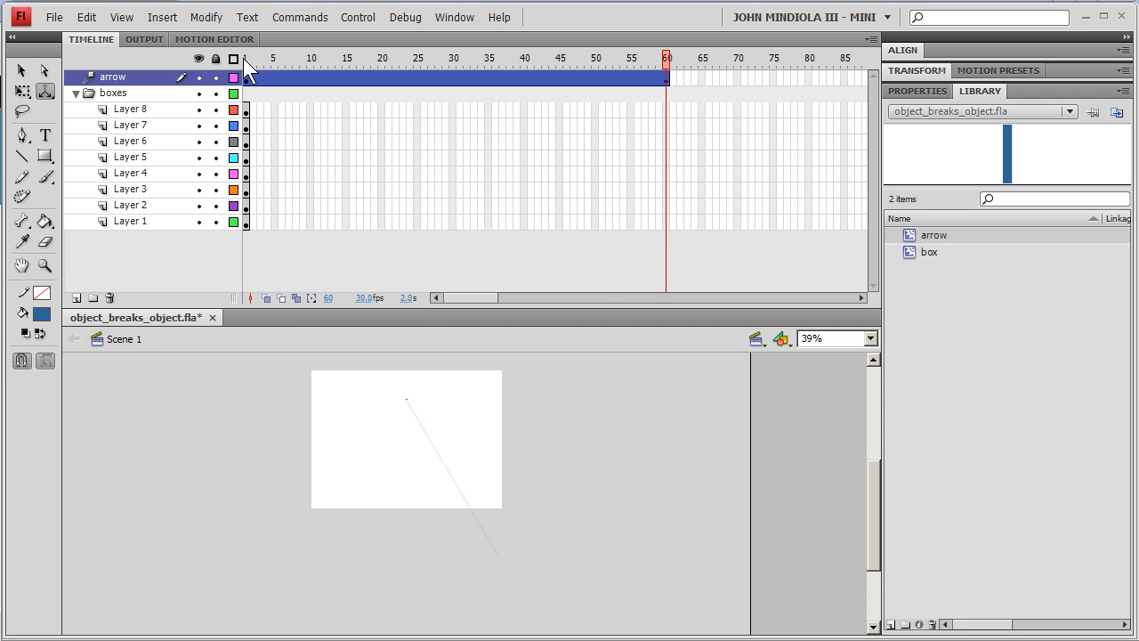
key("comma")
key("comma")
key("comma")
key("comma")
key("comma")
key("comma")
key("comma")
key("comma")
key("comma")
key("comma")
key("comma")
key("comma")
key("comma")
key("comma")
key("comma")
key("comma")
key("comma")
key("comma")
key("comma")
key("comma")
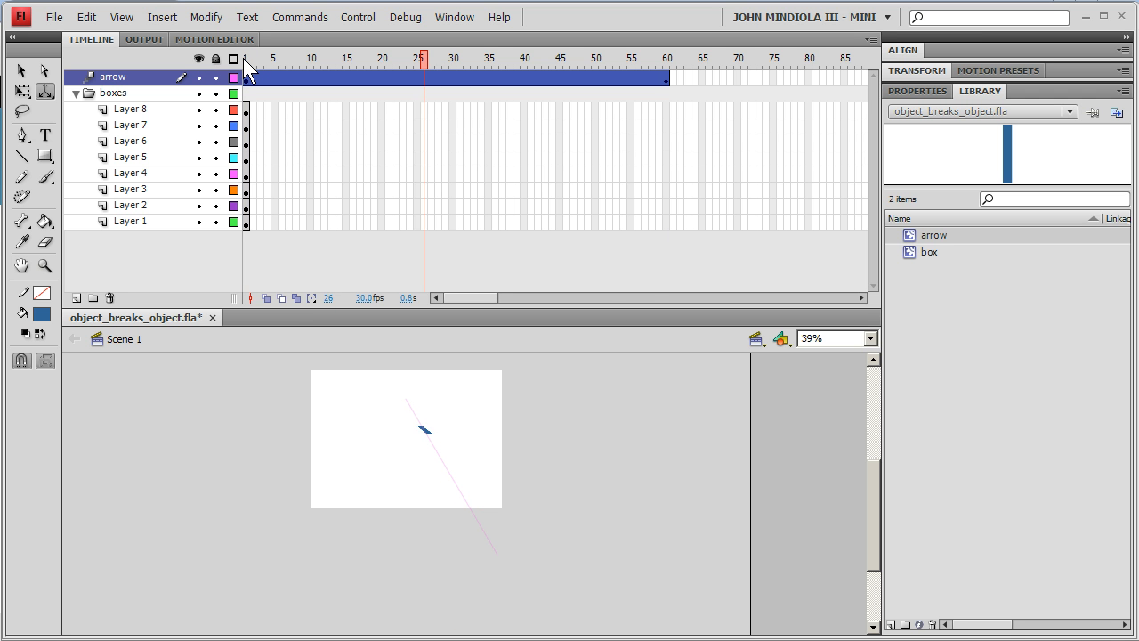
left_click_drag(421, 59, 378, 44)
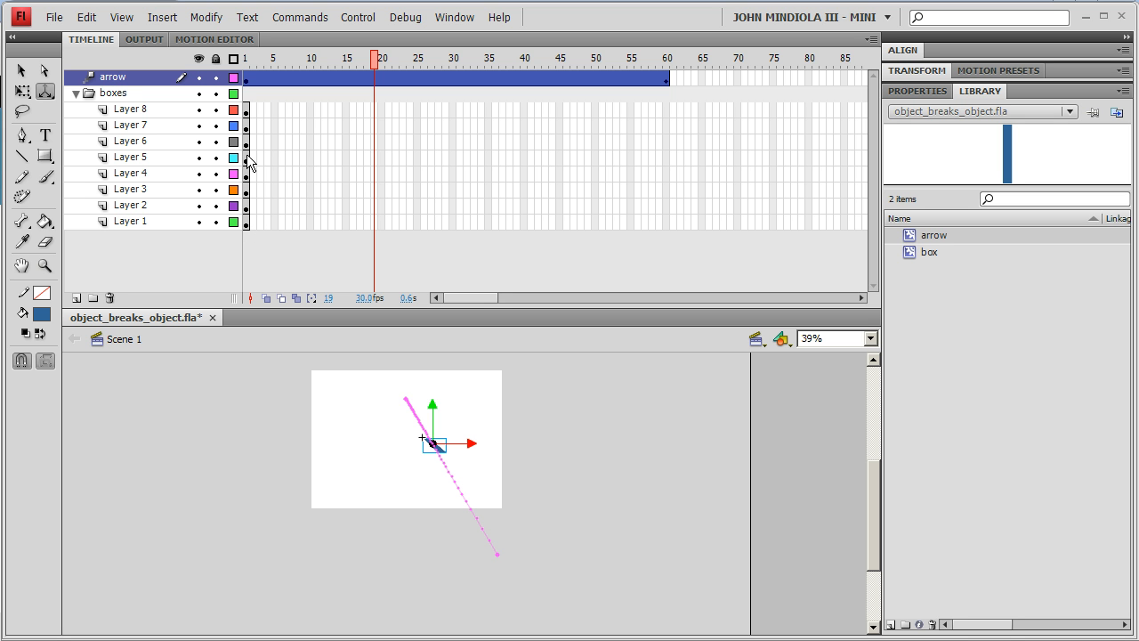
left_click(248, 126)
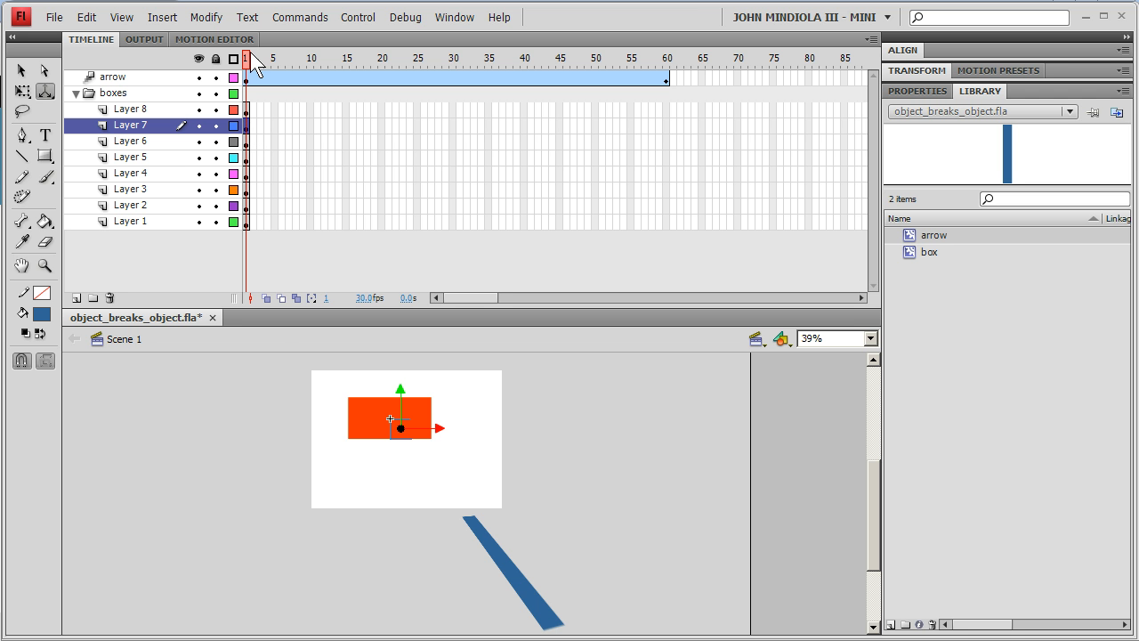
right_click(249, 126)
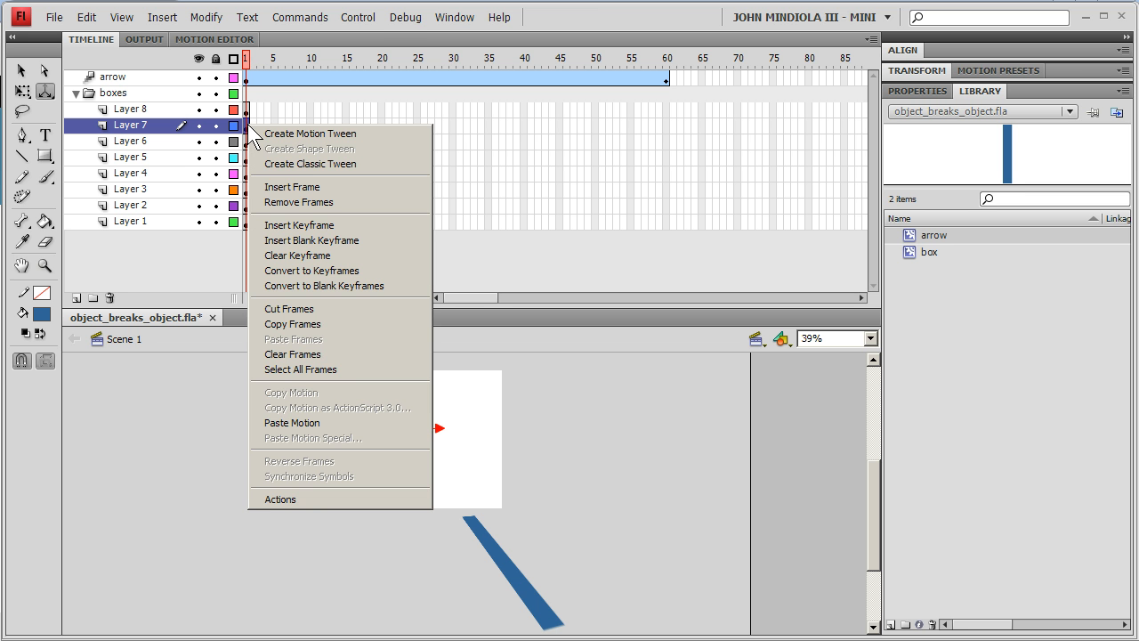
double_click(380, 40)
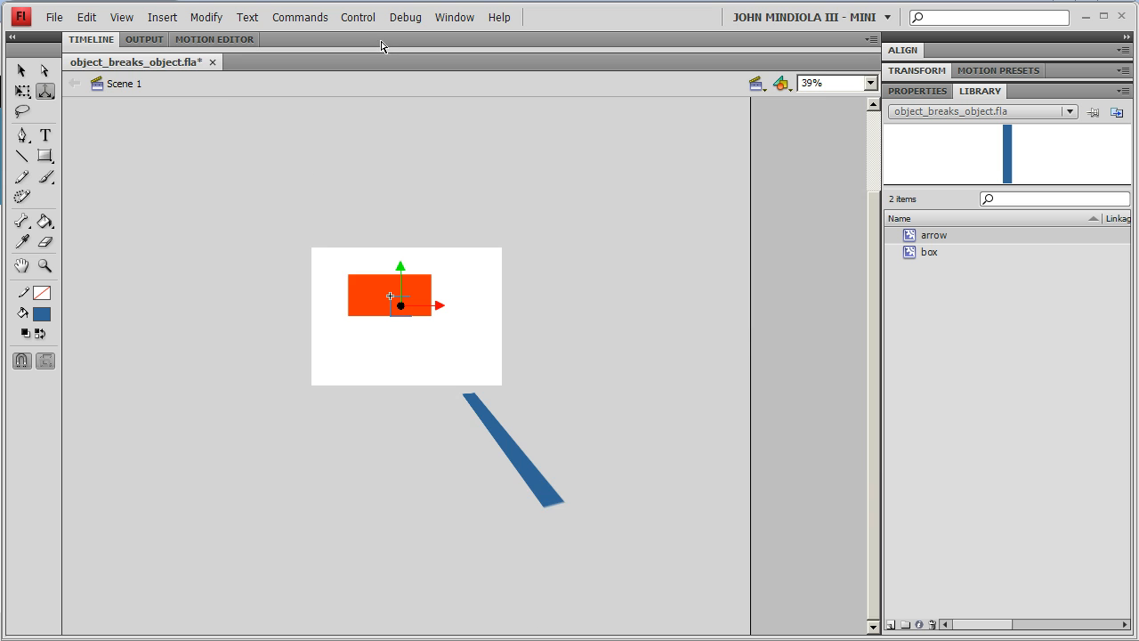
double_click(102, 43)
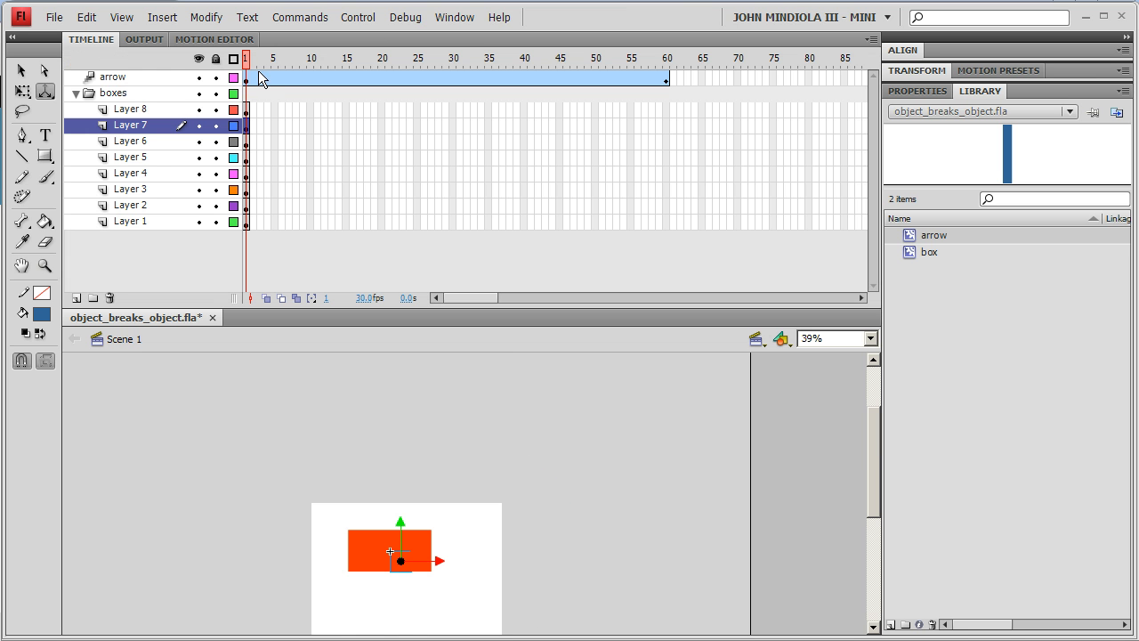
- Insert frames up to frame 25, where the arrow reaches the boxes, on all eight box layers
key("Return")
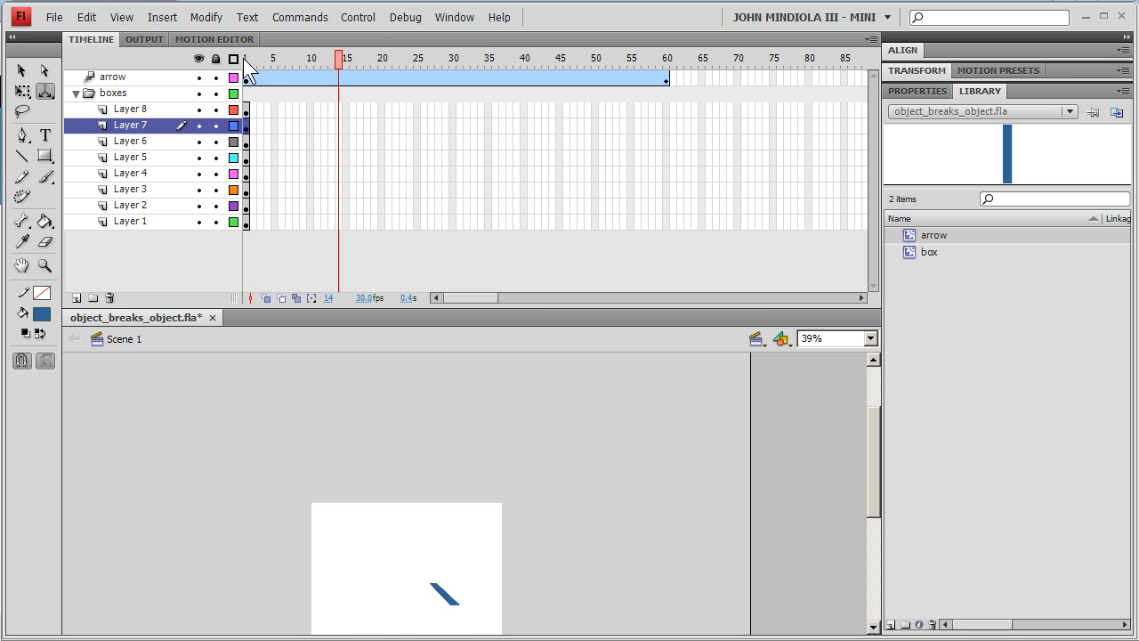
key("comma")
key("comma")
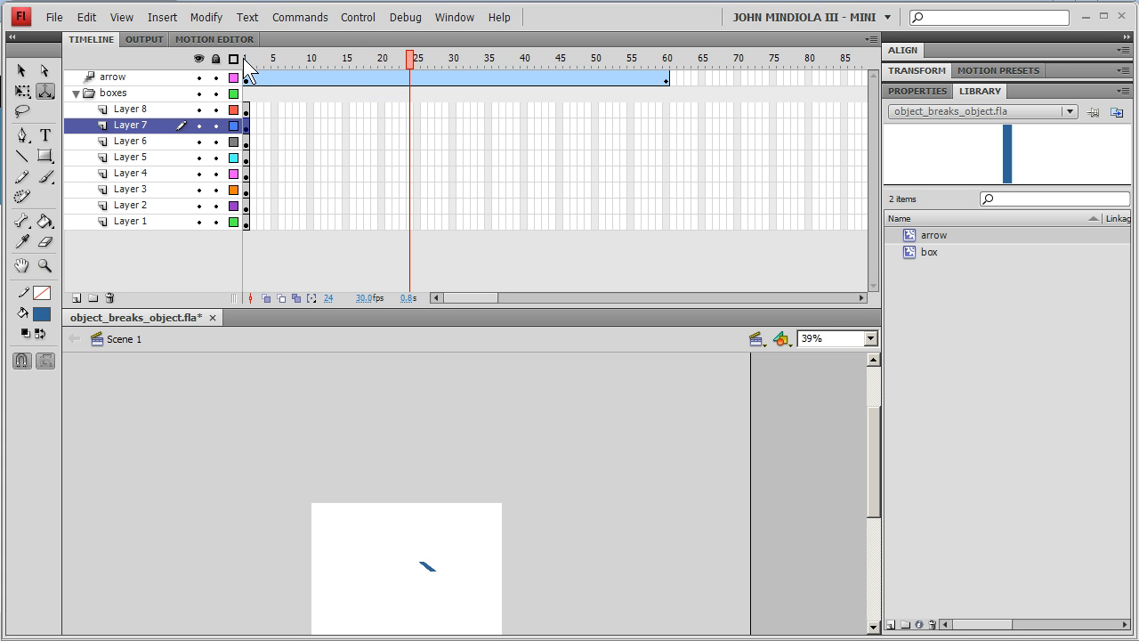
left_click(416, 62)
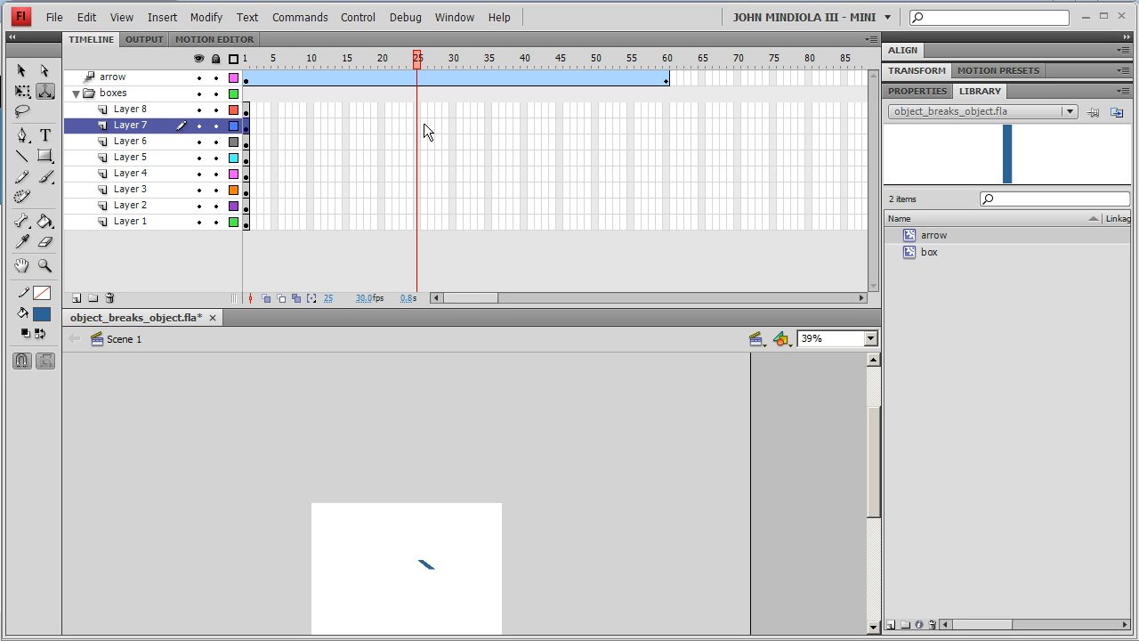
left_click_drag(417, 108, 417, 222)
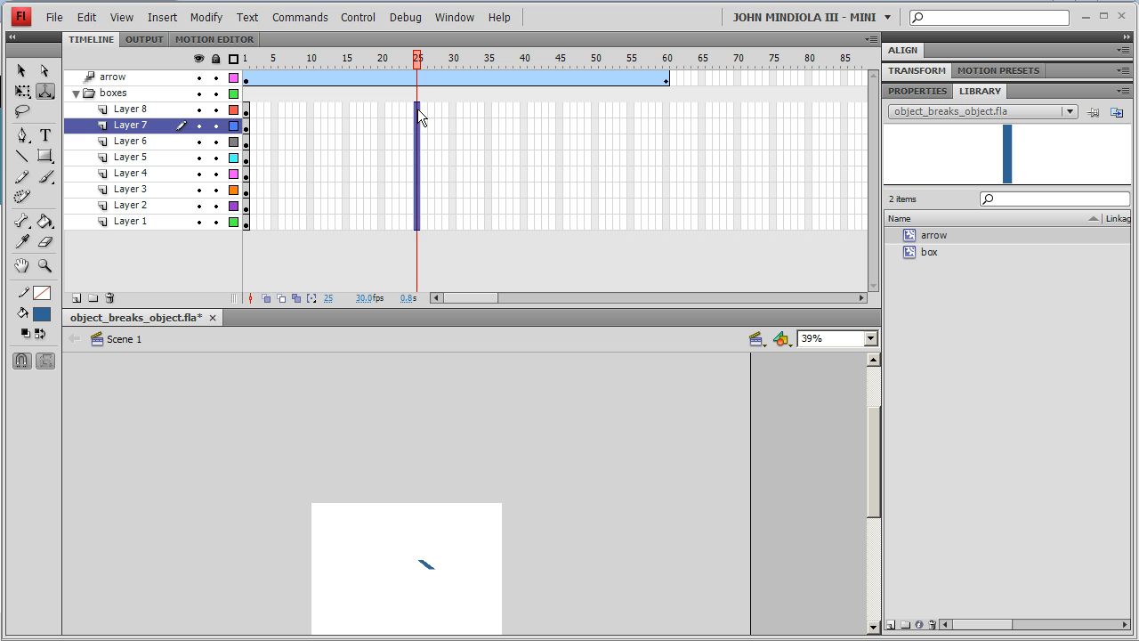
right_click(415, 223)
left_click(462, 287)
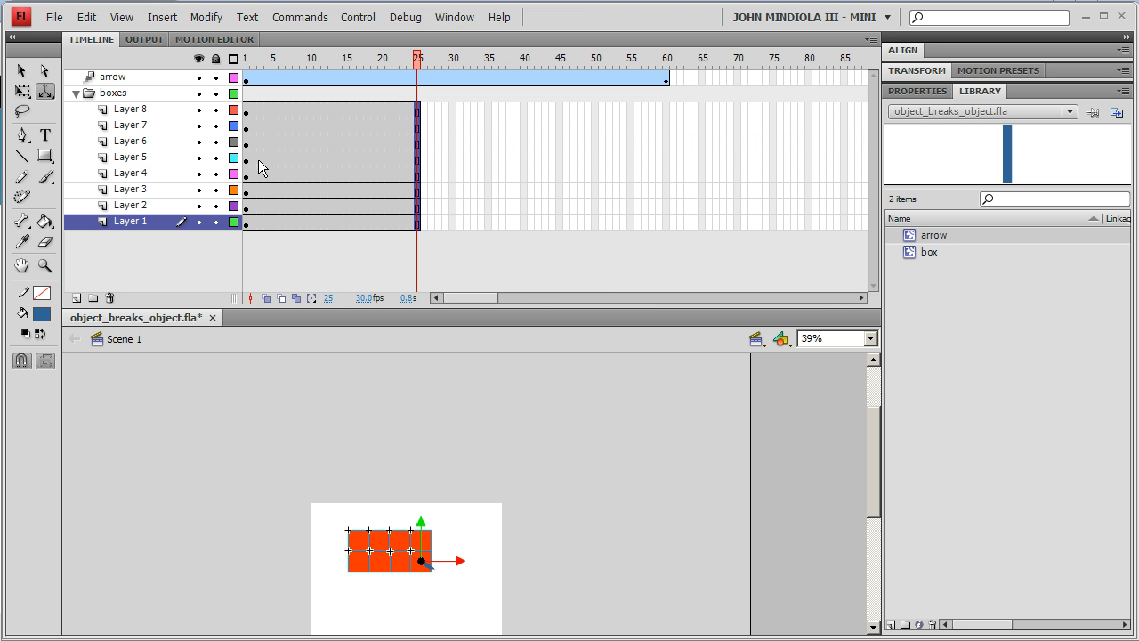
left_click(466, 266)
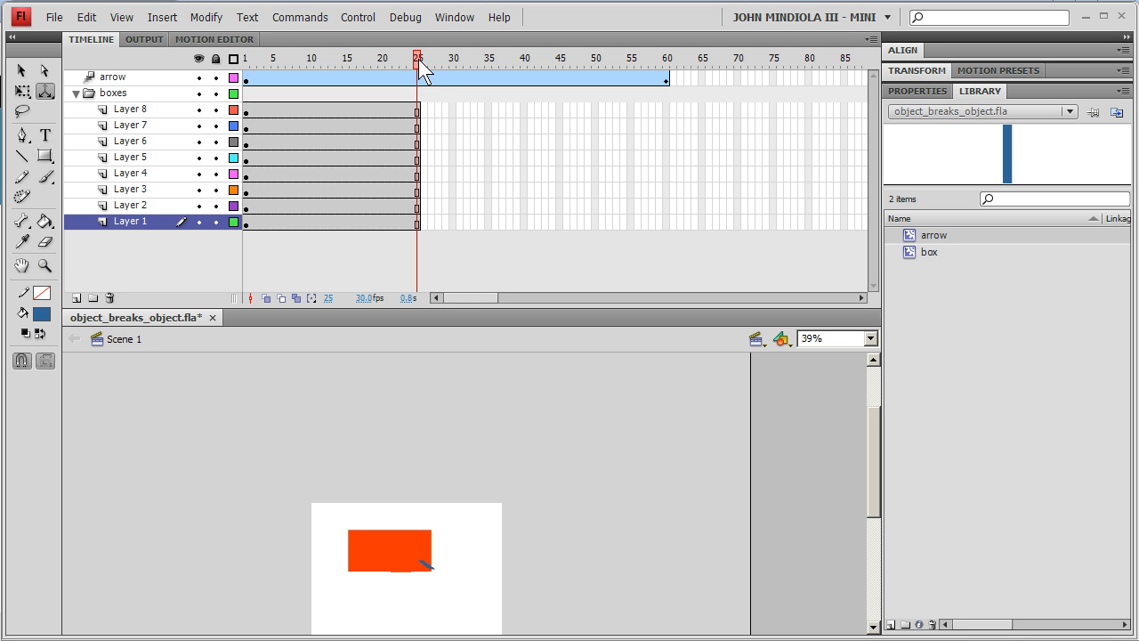
mouse_move(419, 60)
left_mouse_down()
mouse_move(269, 60)
mouse_move(530, 60)
mouse_move(560, 48)
mouse_move(402, 54)
left_mouse_up()
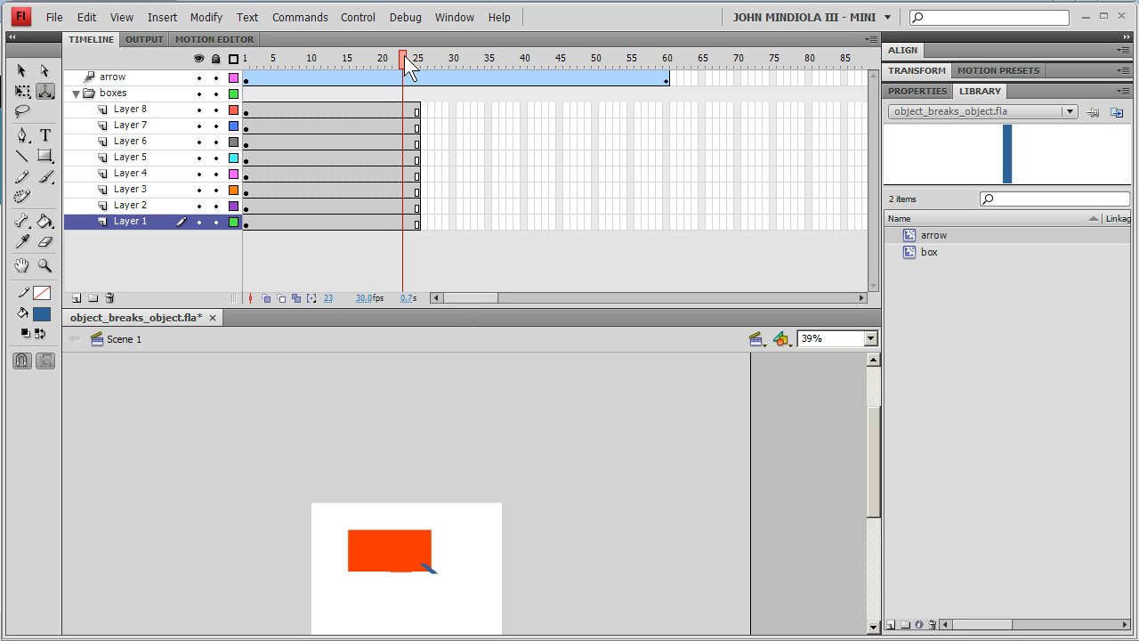
left_click_drag(404, 59, 423, 58)
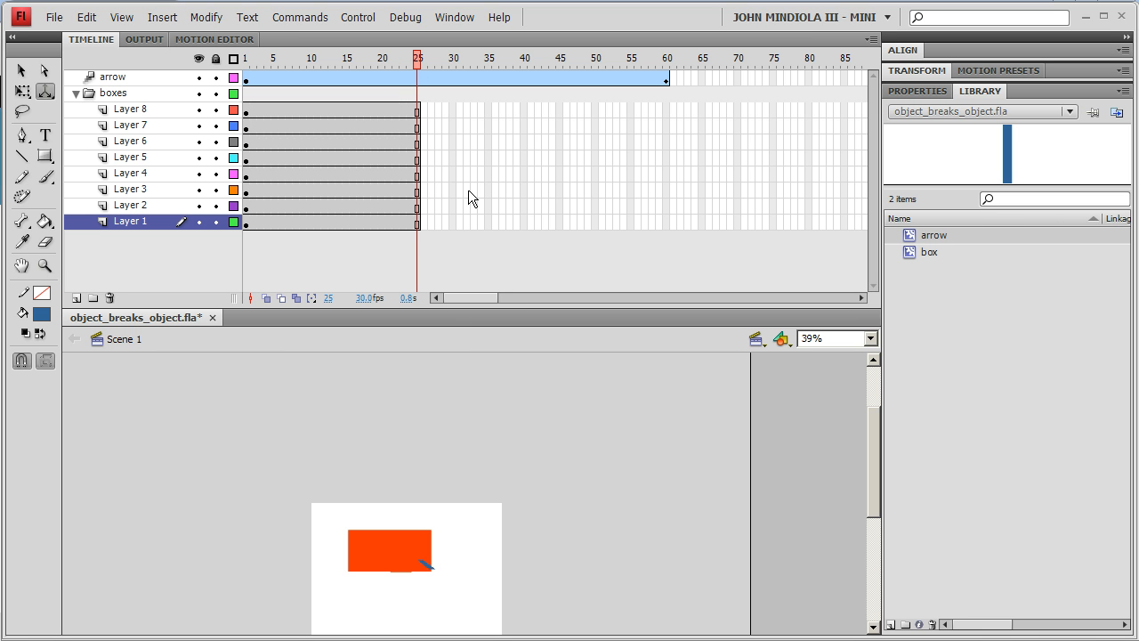